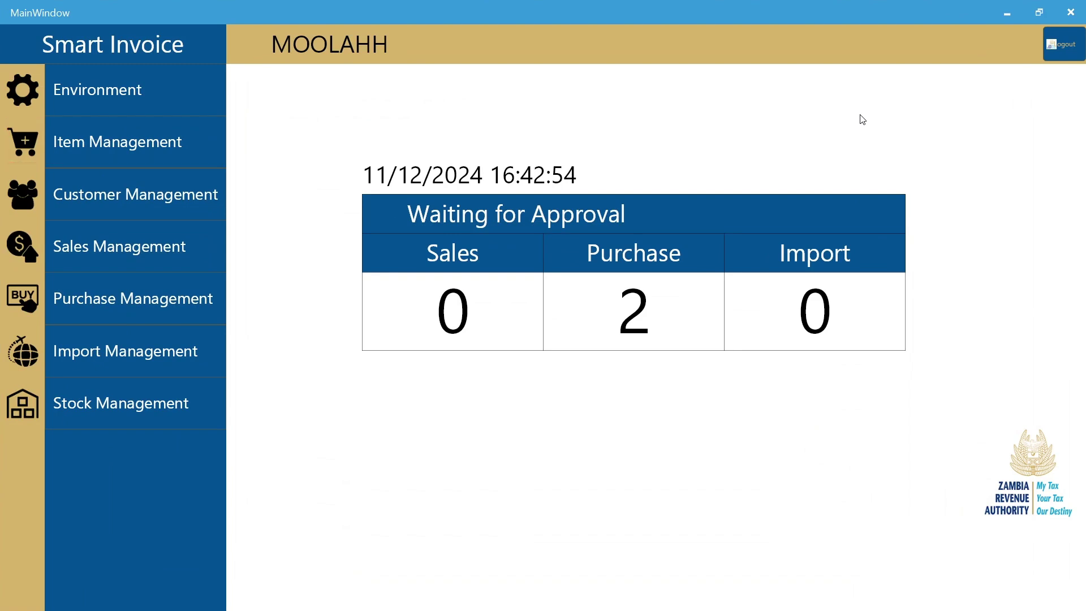
# Expand the Item Management menu in the left sidebar
pyautogui.click(101, 142)
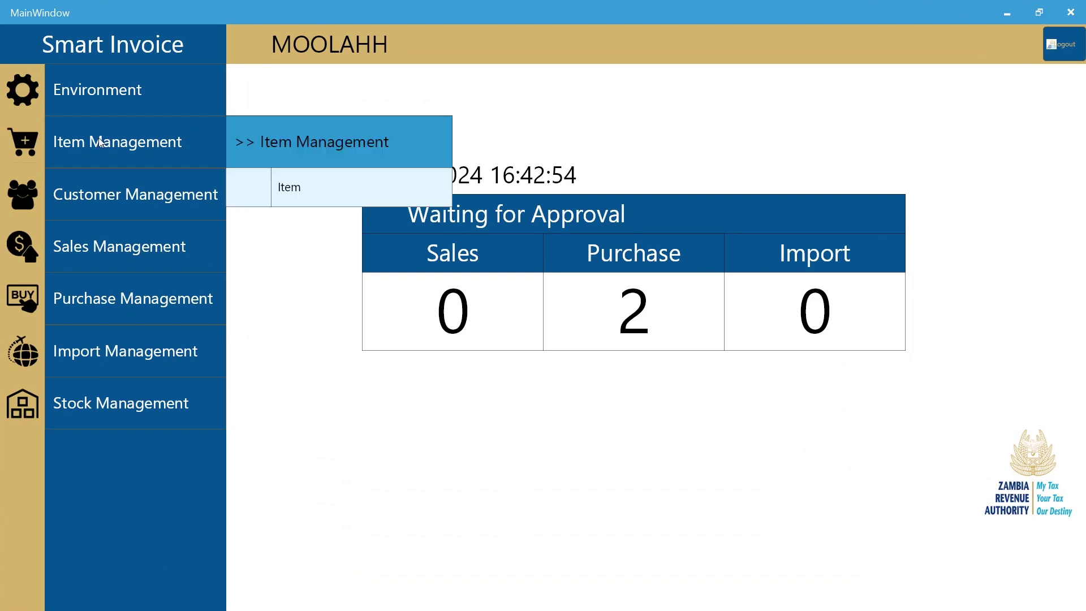
# Open the Item screen with its entry form and list of existing items
pyautogui.click(300, 186)
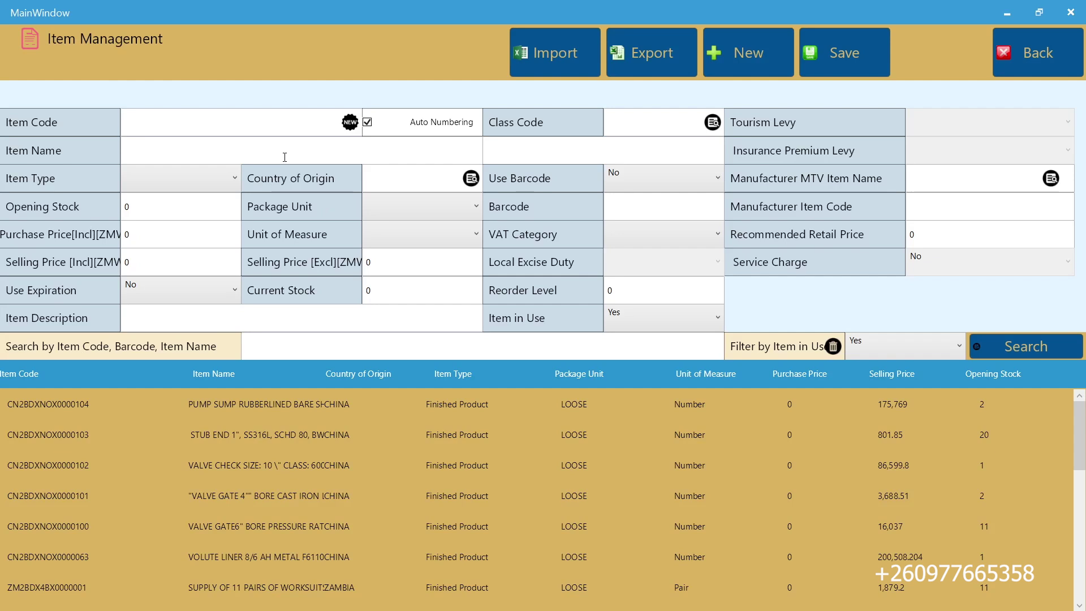
# Paste the packing-material name into both Item Name and Item Description
pyautogui.hotkey('ctrl', 'v')
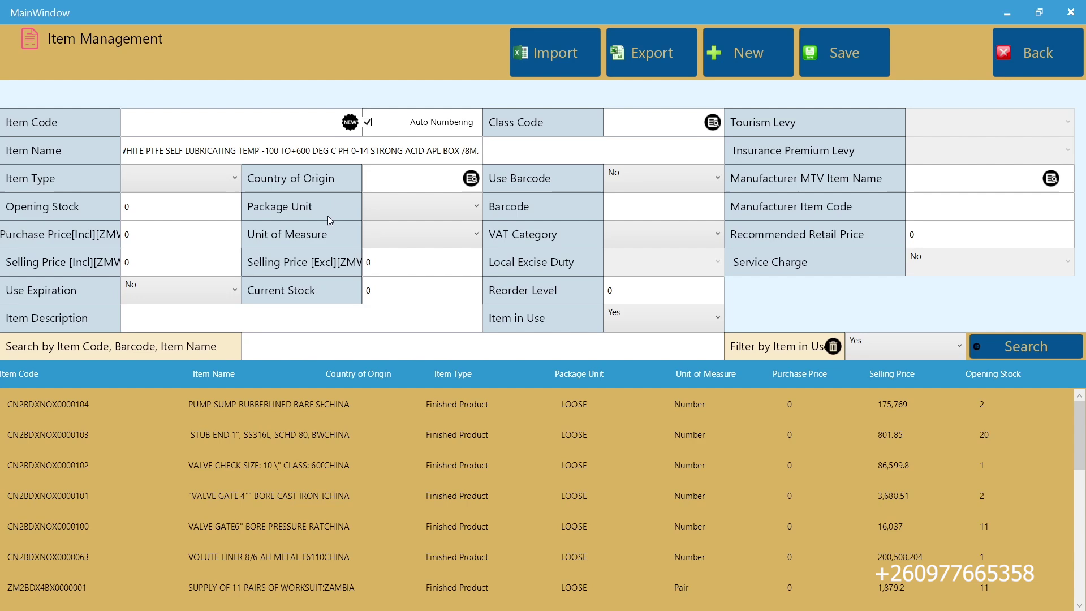
pyautogui.click(247, 313)
pyautogui.hotkey('ctrl', 'v')
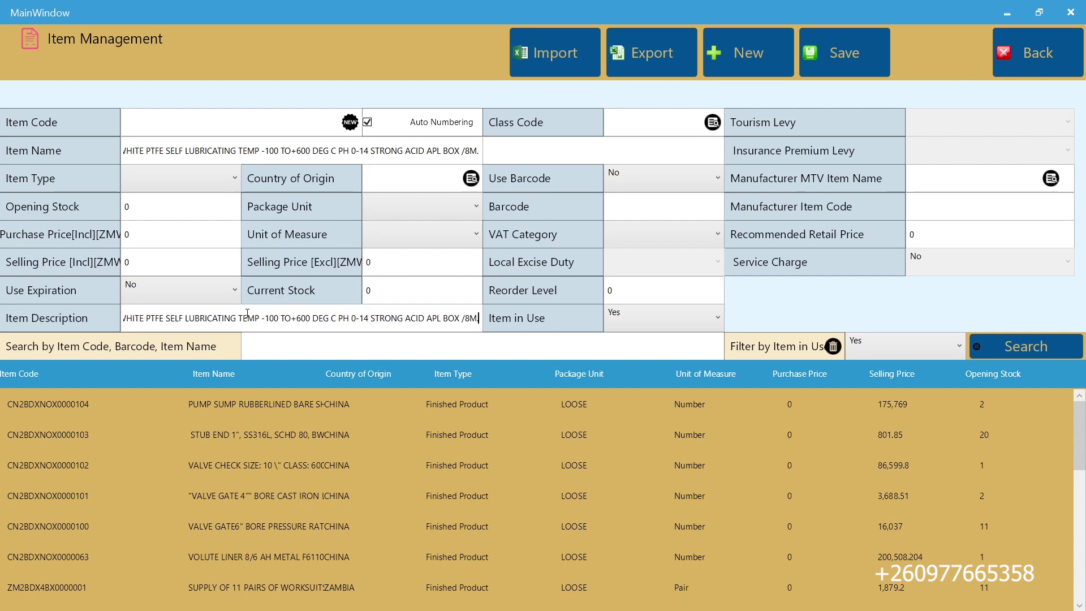
# Make the item a Finished Product with opening stock 5
pyautogui.click(205, 178)
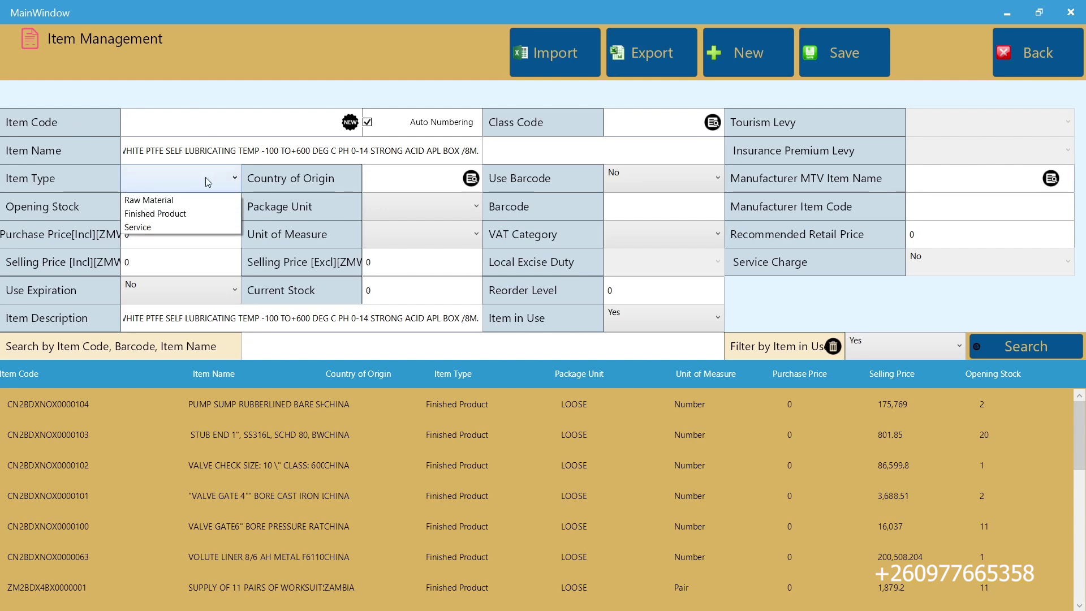
pyautogui.click(204, 216)
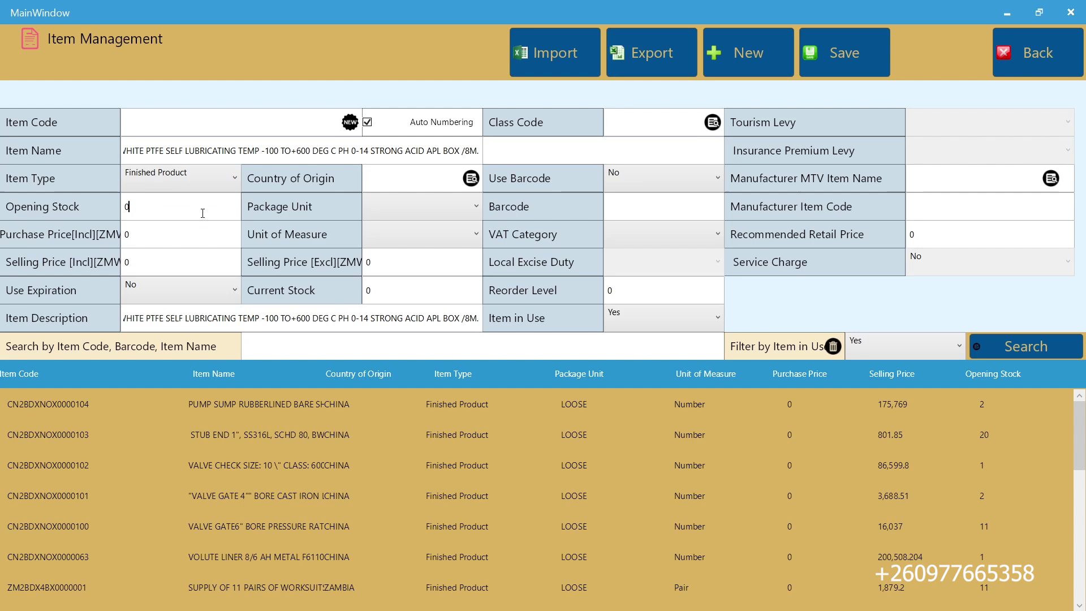
pyautogui.write('5')
# Search the country-of-origin list for 'cn' and select CHINA
pyautogui.click(465, 180)
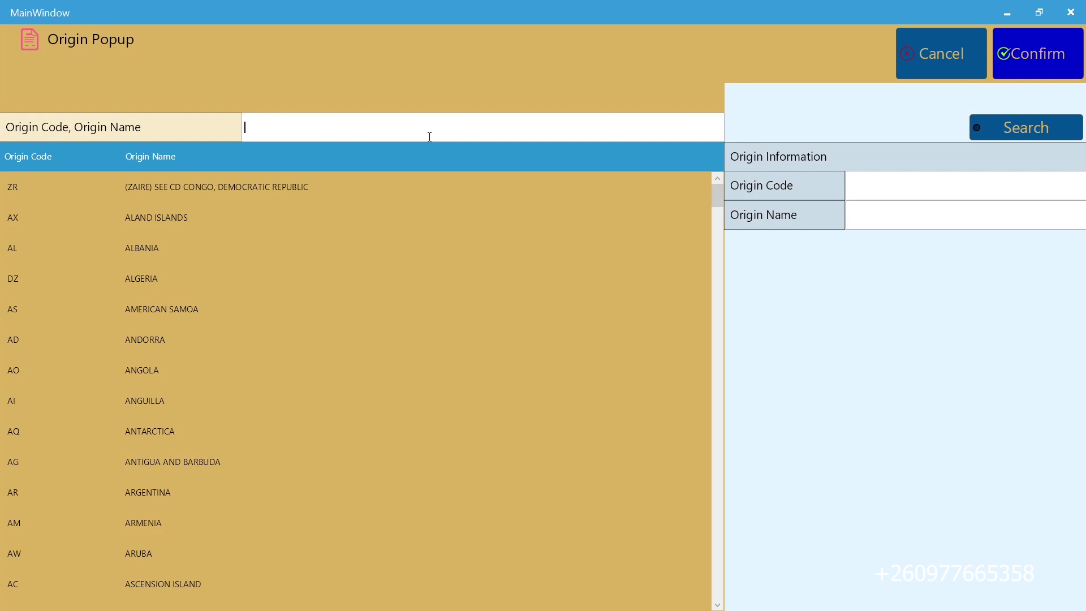
pyautogui.write('cn')
pyautogui.click(348, 187)
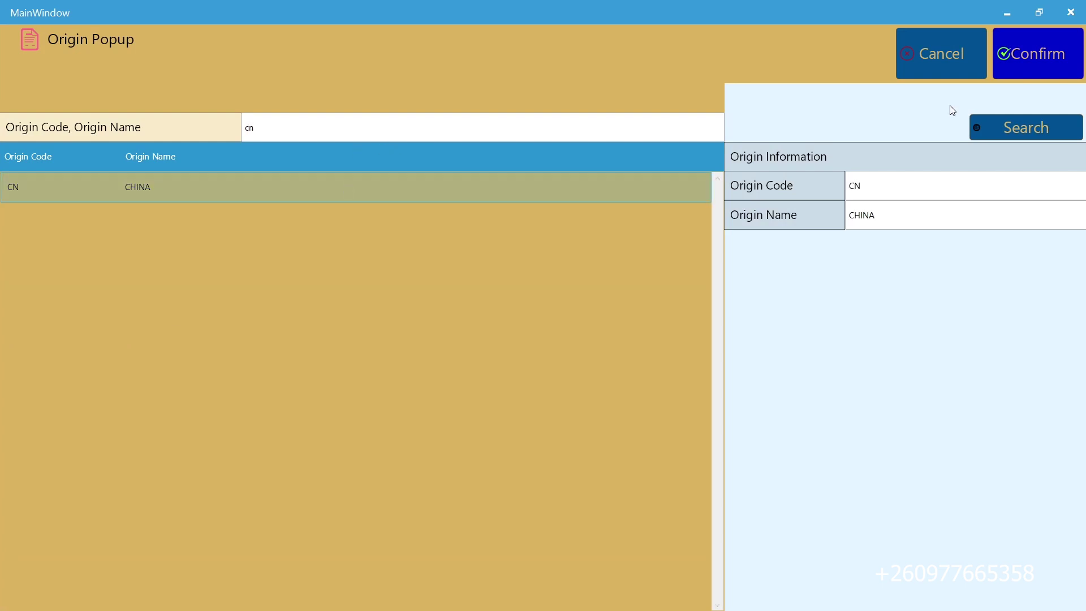
# Confirm CHINA as origin and set the package unit to LOOSE
pyautogui.click(1044, 60)
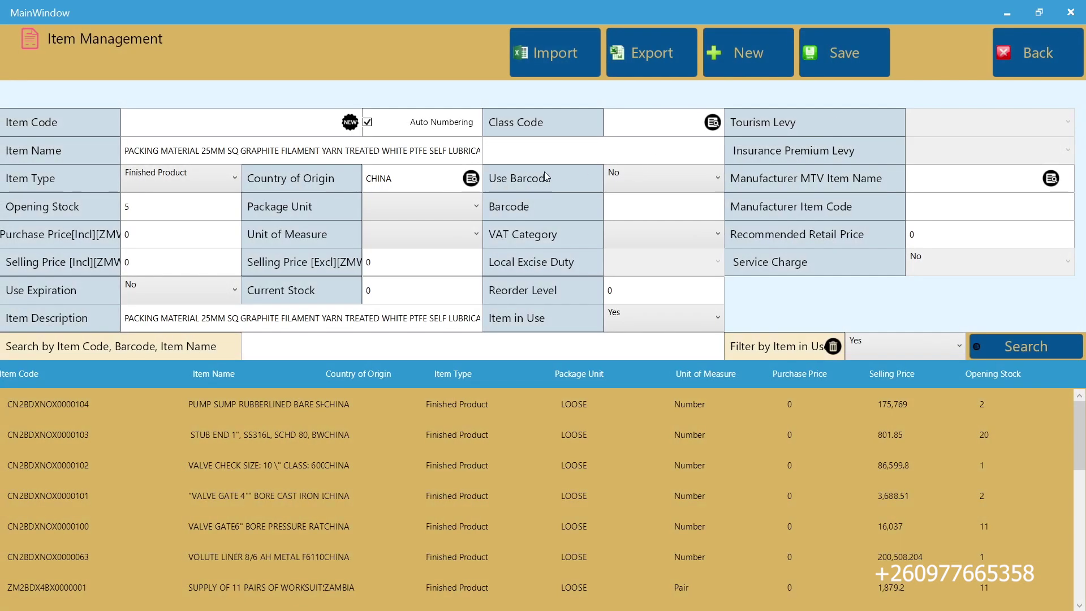
pyautogui.click(445, 206)
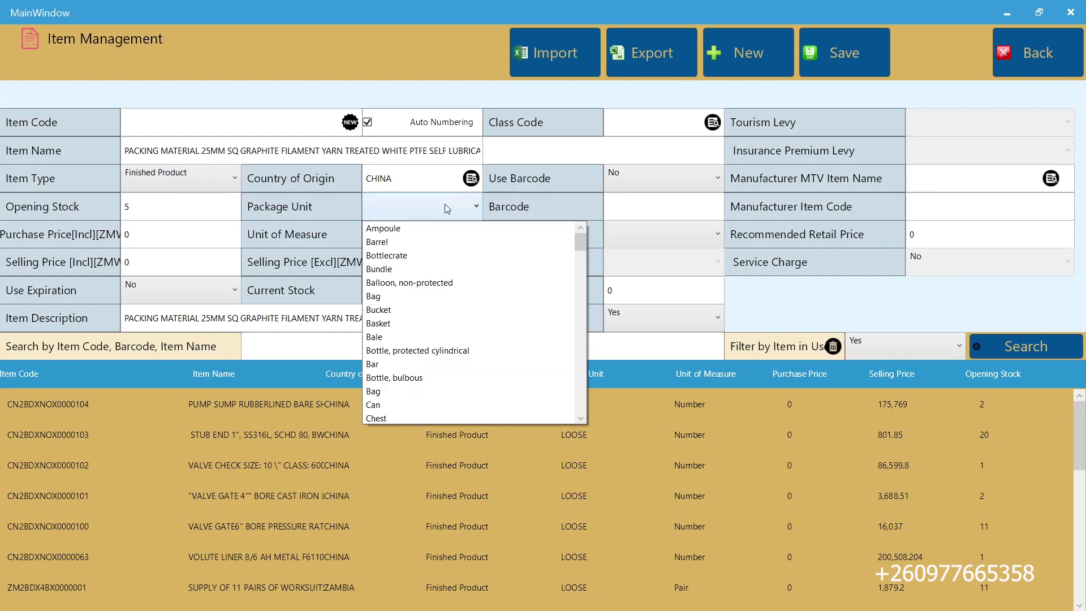
pyautogui.press('Down')
pyautogui.press('Down')
pyautogui.press('Down')
pyautogui.press('Down')
pyautogui.press('Down')
pyautogui.press('Down')
pyautogui.press('Down')
pyautogui.press('Down')
pyautogui.press('Down')
pyautogui.press('Down')
pyautogui.press('Down')
pyautogui.press('Down')
pyautogui.press('Down')
pyautogui.press('Down')
pyautogui.press('Down')
pyautogui.press('Down')
pyautogui.press('Down')
pyautogui.press('Down')
pyautogui.press('Down')
pyautogui.press('Down')
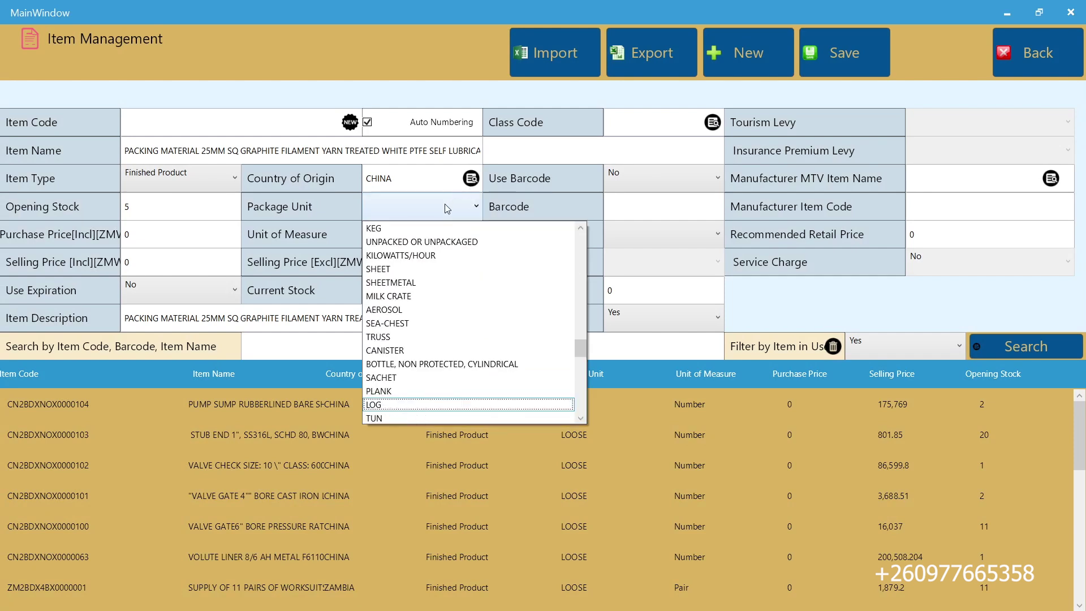
pyautogui.press('pageup')
pyautogui.press('pageup')
pyautogui.press('pagedown')
pyautogui.press('pagedown')
pyautogui.press('pageup')
pyautogui.press('pageup')
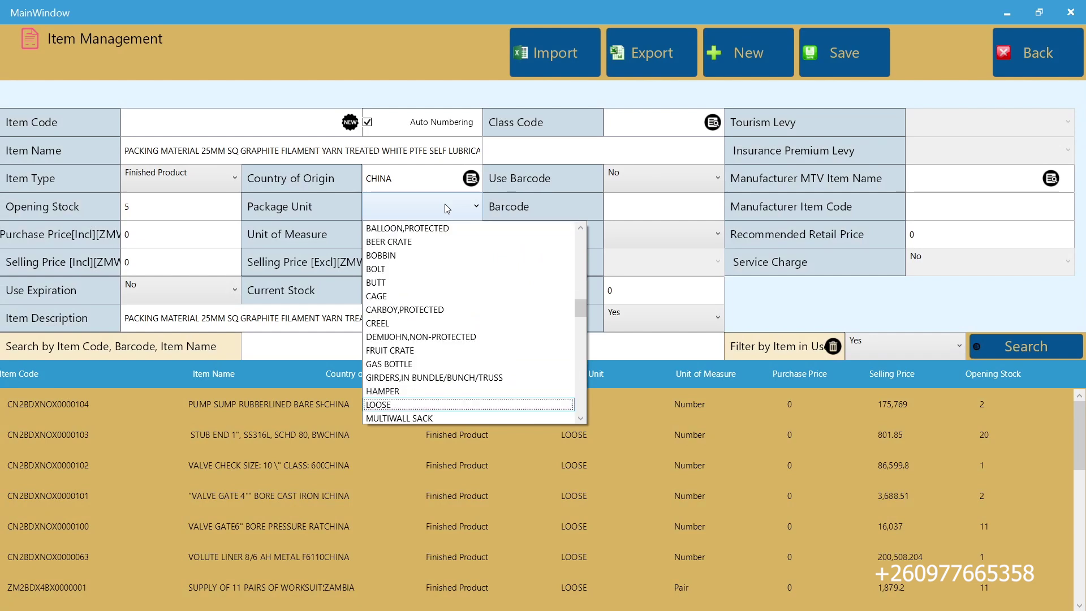
pyautogui.press('Return')
# Set unit of measure to Number and VAT category to Standard Rated(16%)
pyautogui.click(444, 234)
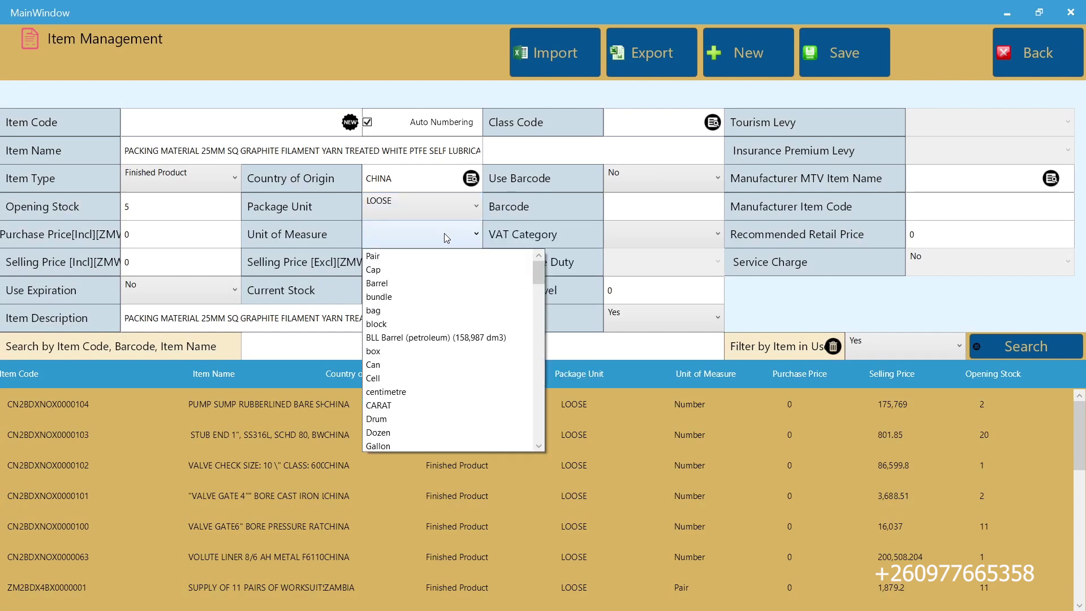
pyautogui.press('n')
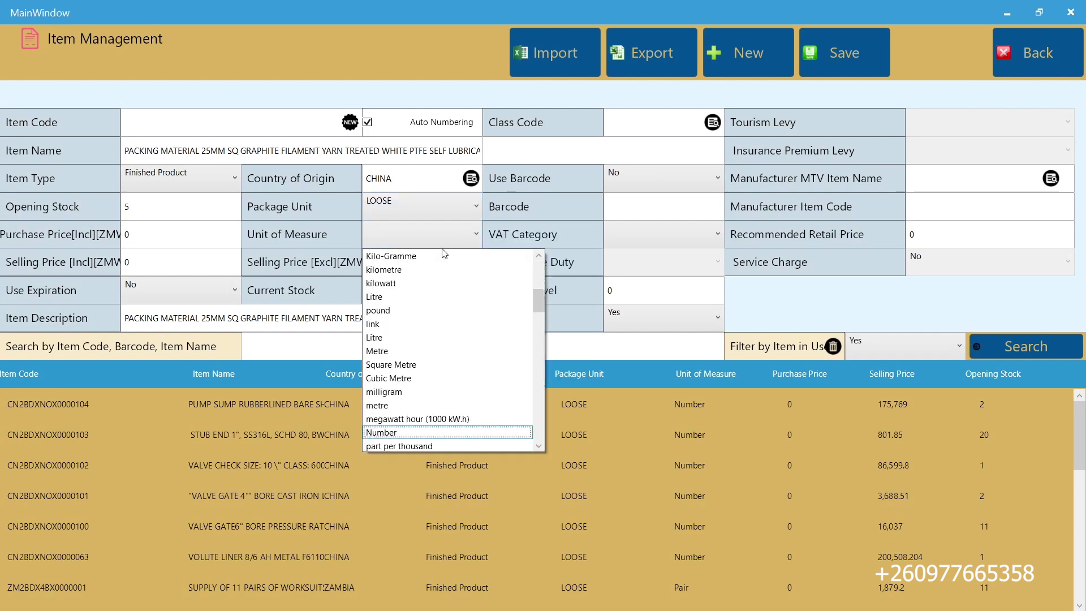
pyautogui.click(379, 431)
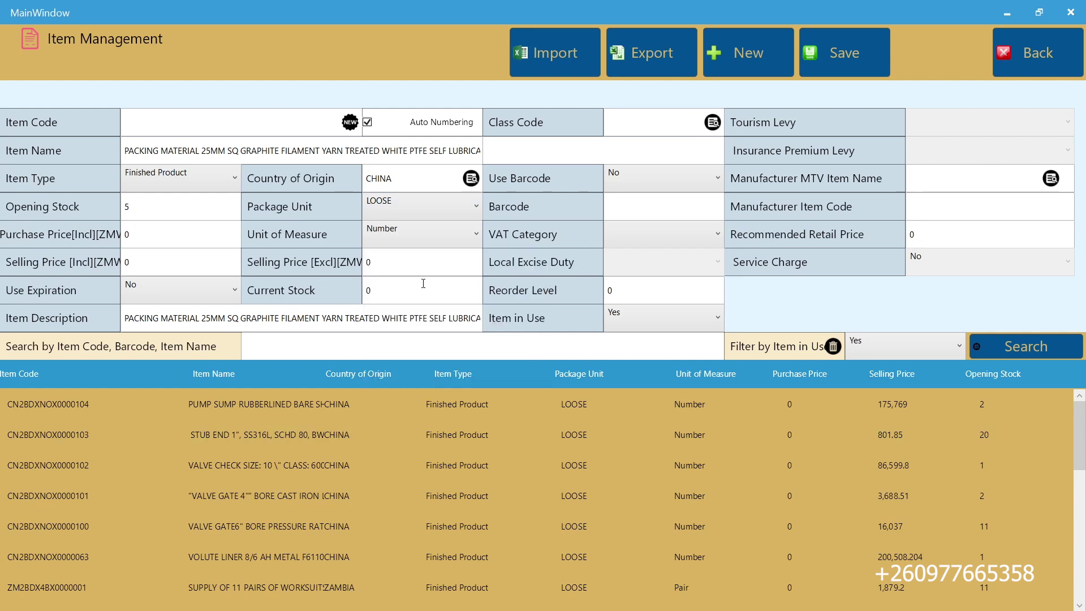
pyautogui.click(641, 237)
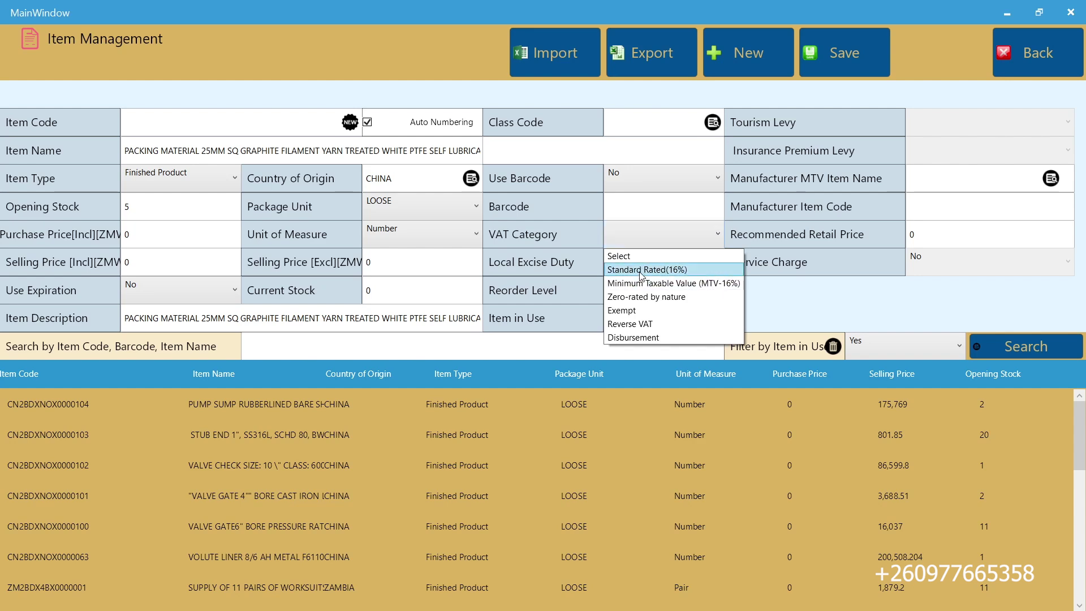
pyautogui.click(642, 270)
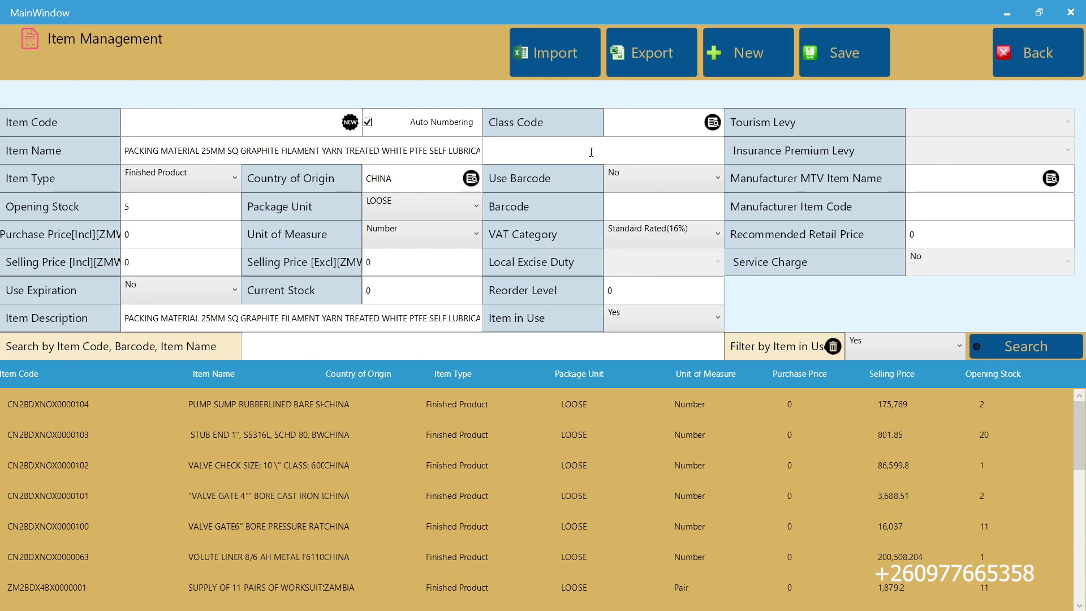
# Search classes for 'pump' and assign 40151700, Pump parts and accessories
pyautogui.click(713, 122)
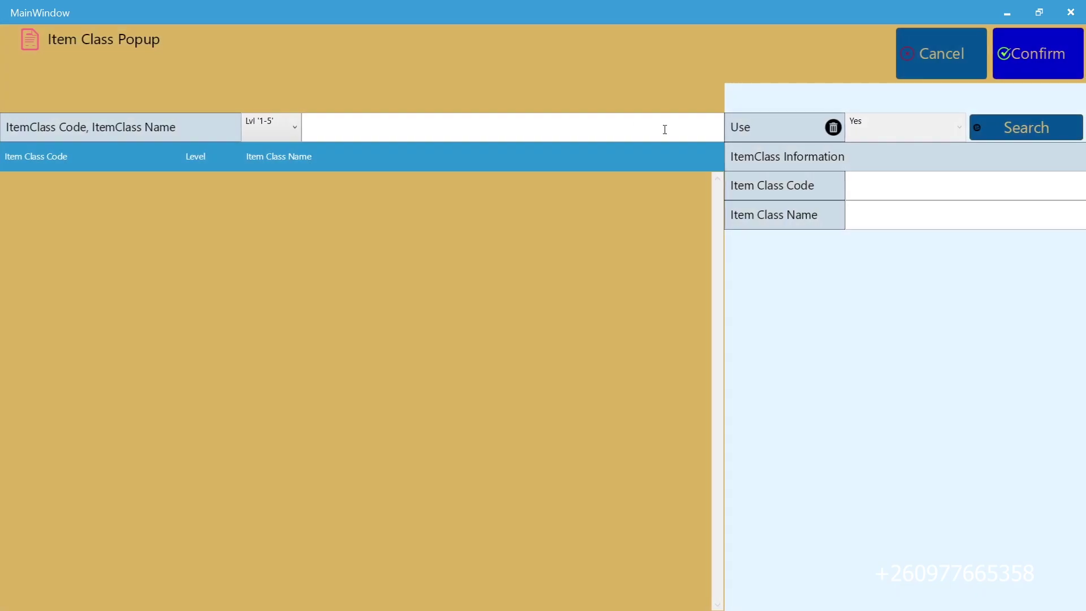
pyautogui.write('pu')
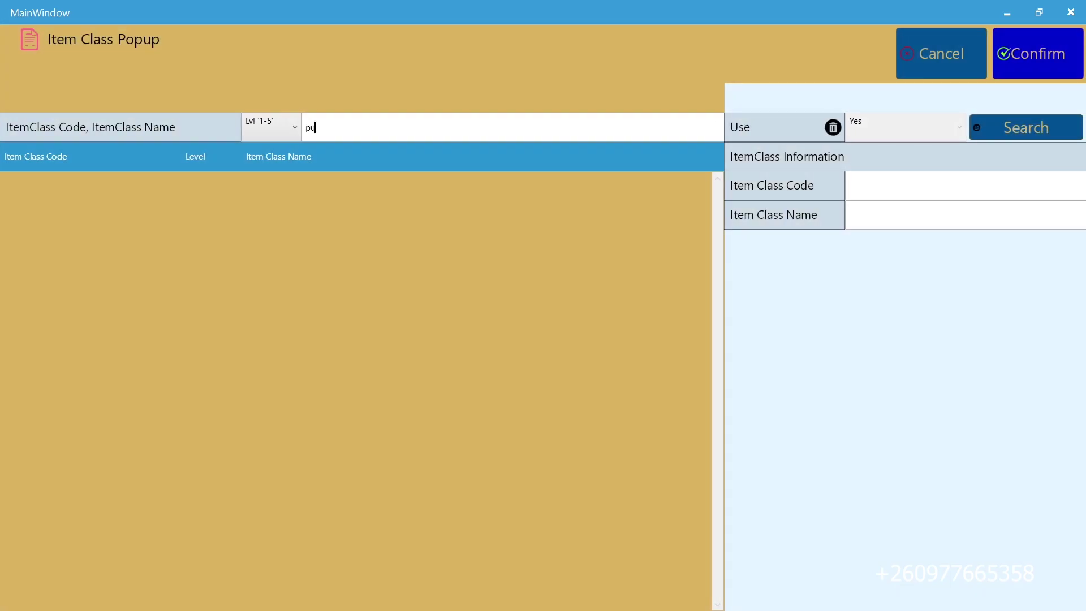
pyautogui.write('mp')
pyautogui.press('Return')
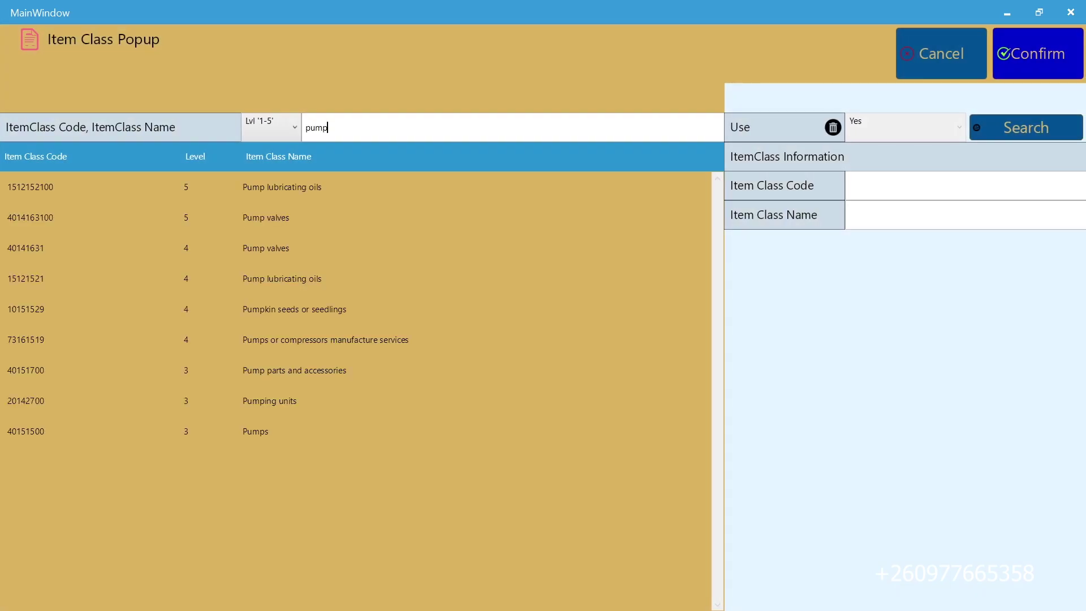
pyautogui.click(274, 351)
pyautogui.click(276, 373)
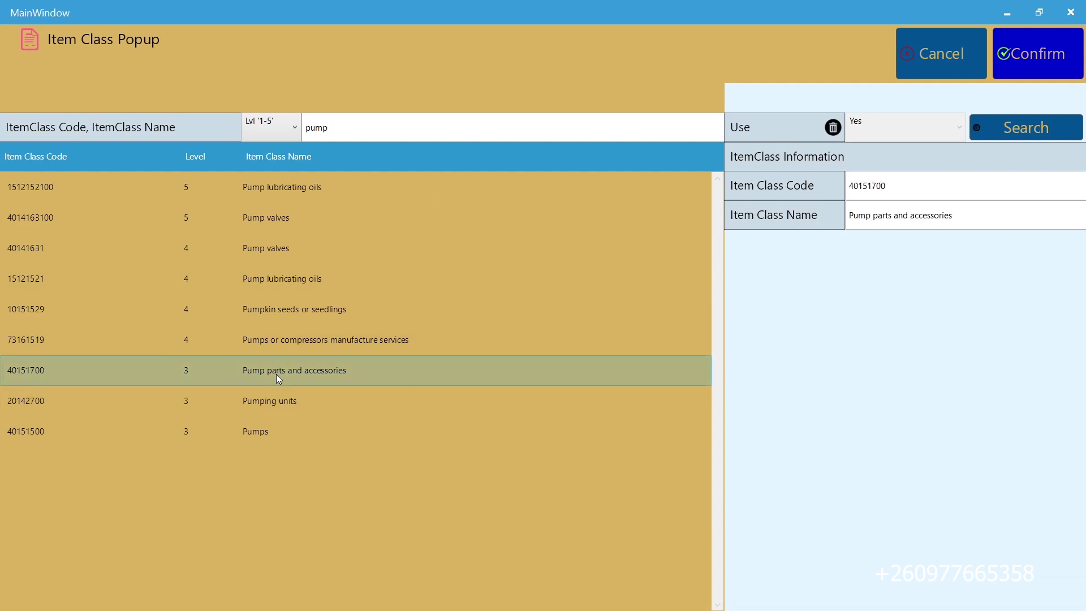
pyautogui.click(1041, 55)
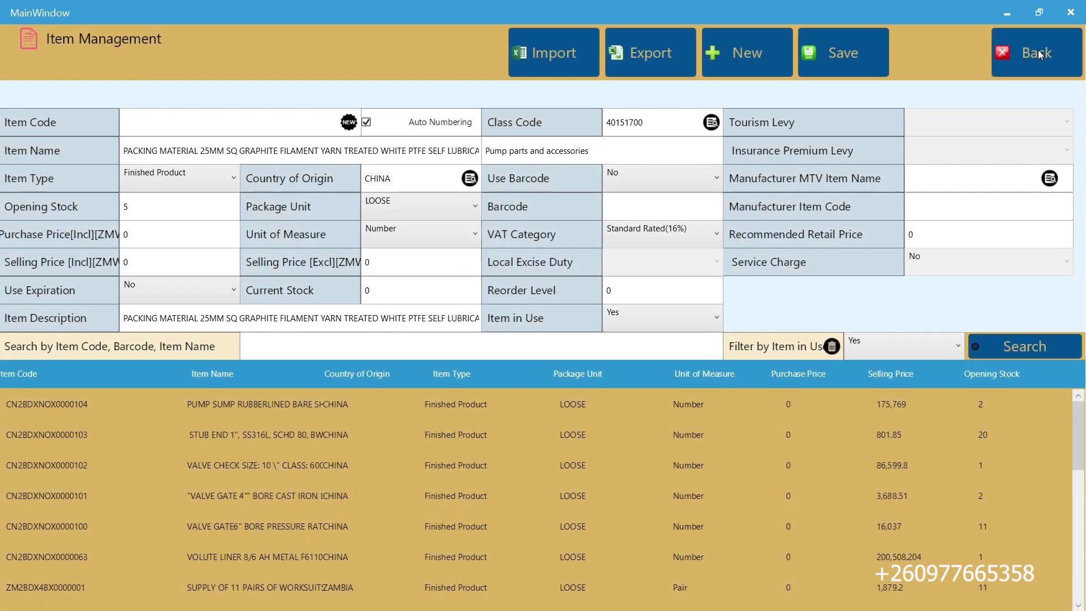
pyautogui.click(166, 262)
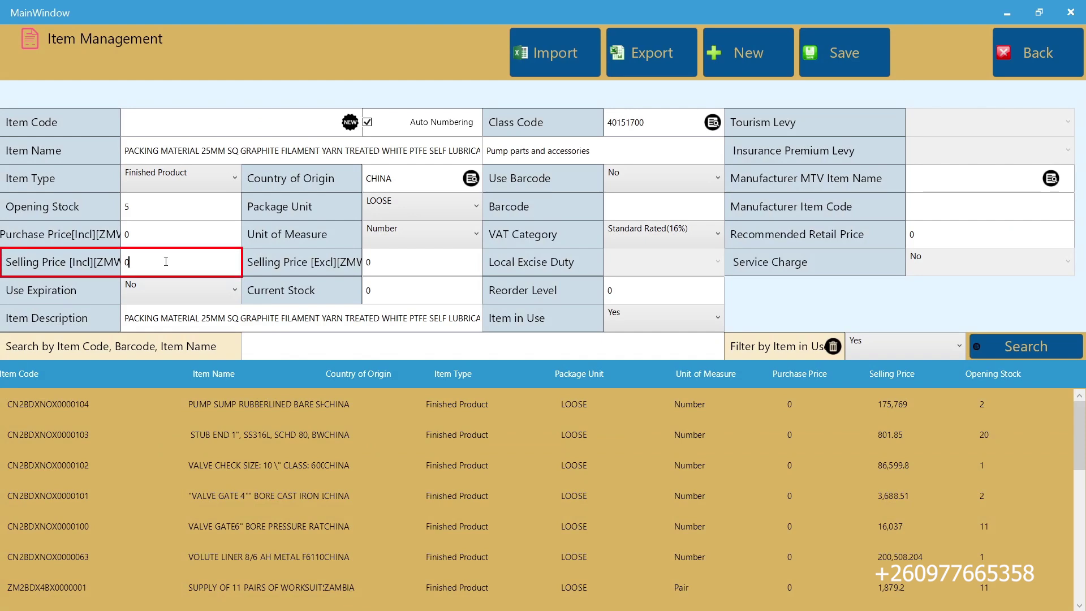
# Replace the zero VAT-inclusive selling price with 7,018
pyautogui.press('BackSpace')
pyautogui.write('7')
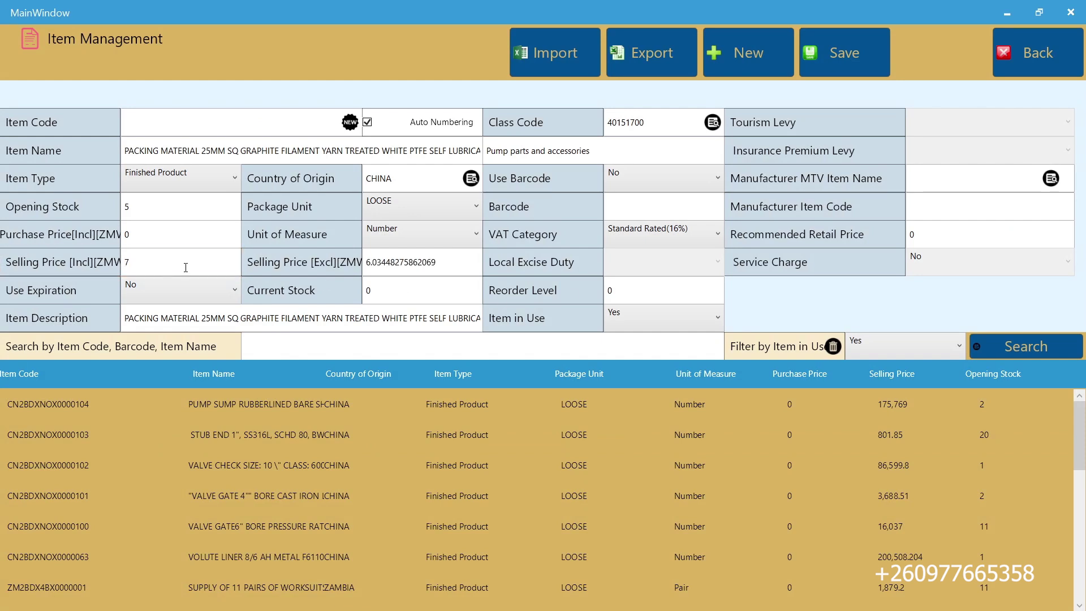
pyautogui.write(',018')
# Generate an automatic item code and save the item, confirming and acknowledging success
pyautogui.click(350, 123)
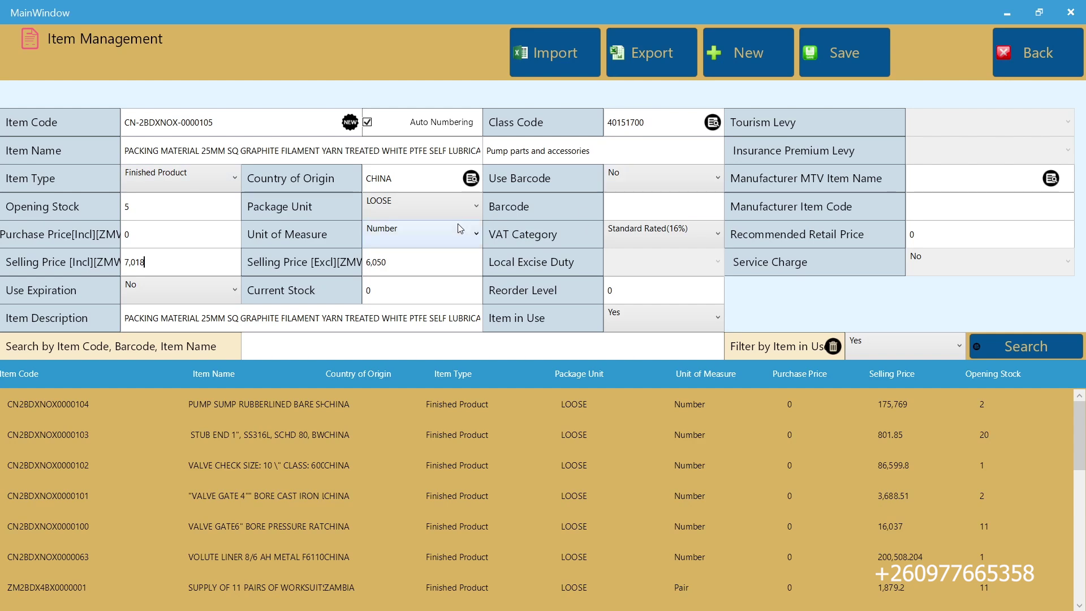
pyautogui.click(852, 51)
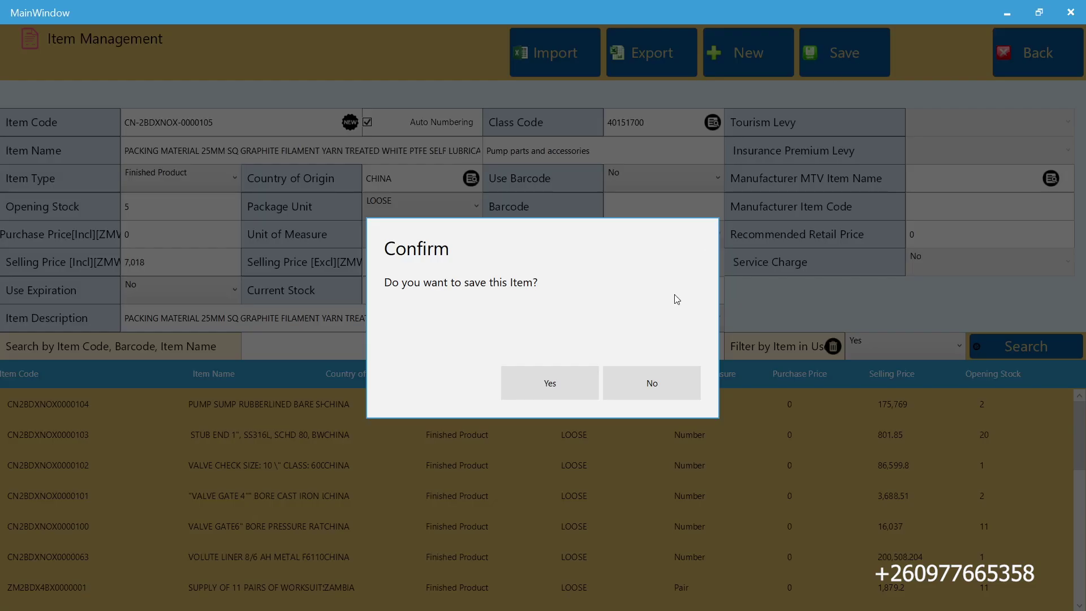
pyautogui.click(558, 383)
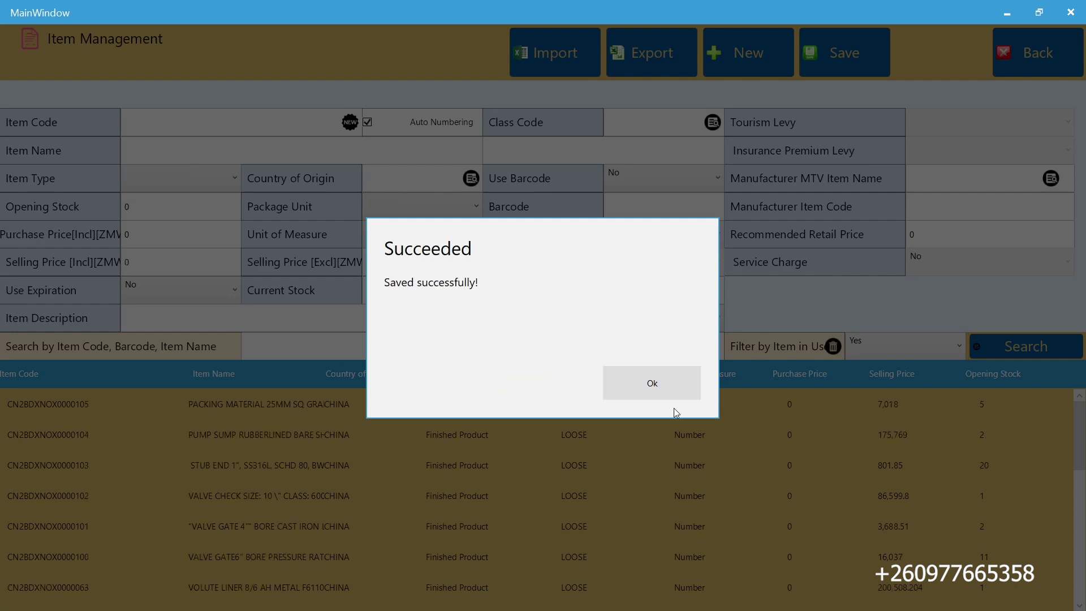
pyautogui.click(652, 389)
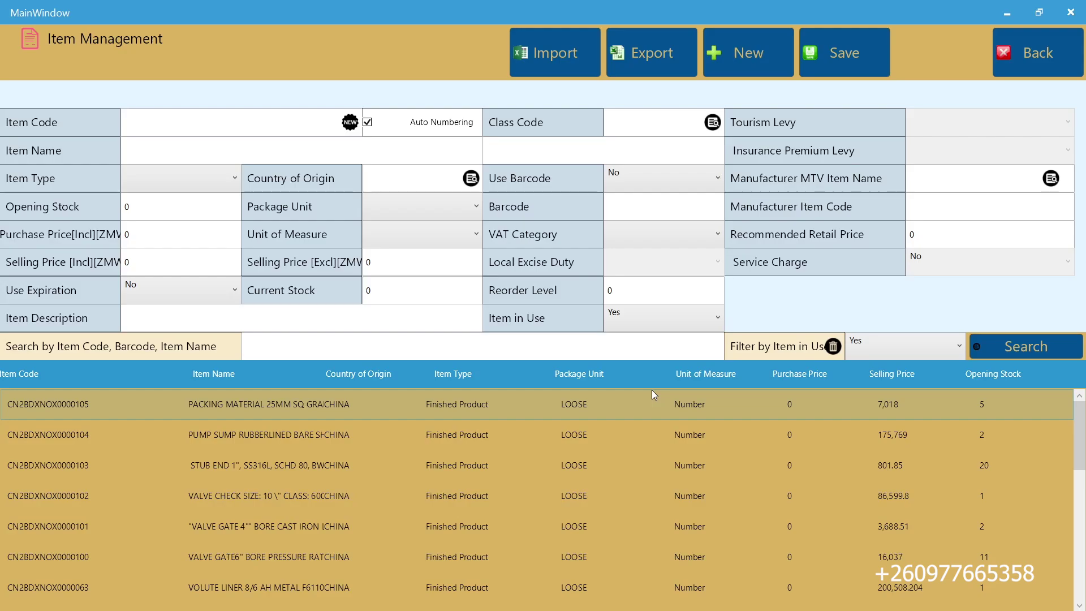